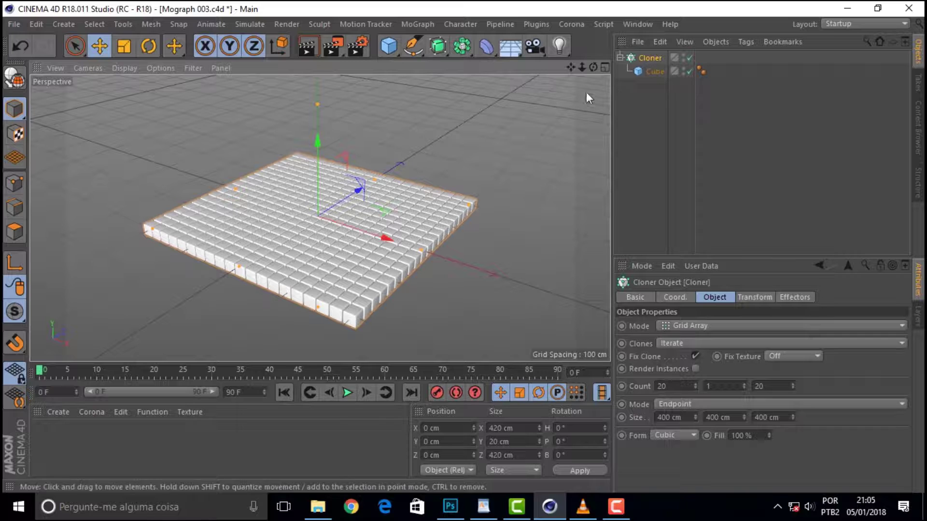
# Select the Cloner to check its 20×1×20 grid layout spanning 400 cm
pyautogui.click(656, 71)
pyautogui.click(654, 71)
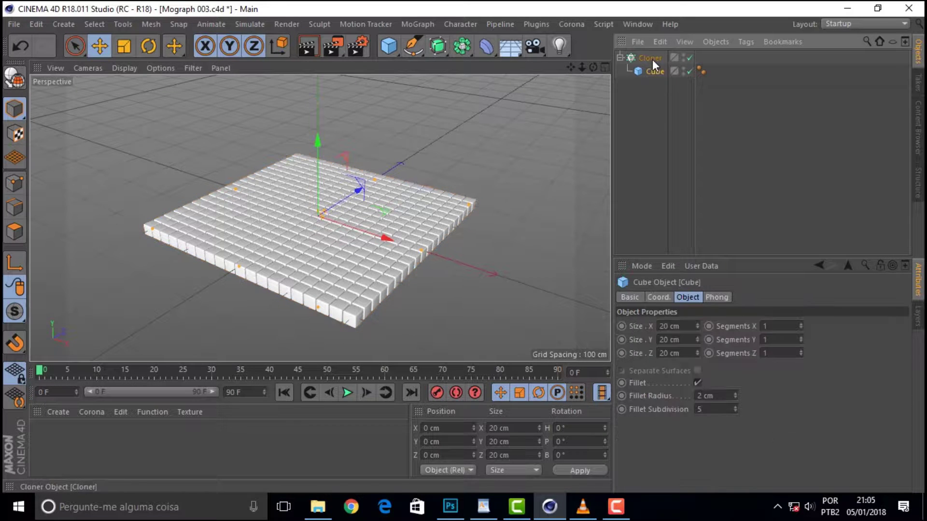
pyautogui.click(653, 71)
pyautogui.click(657, 58)
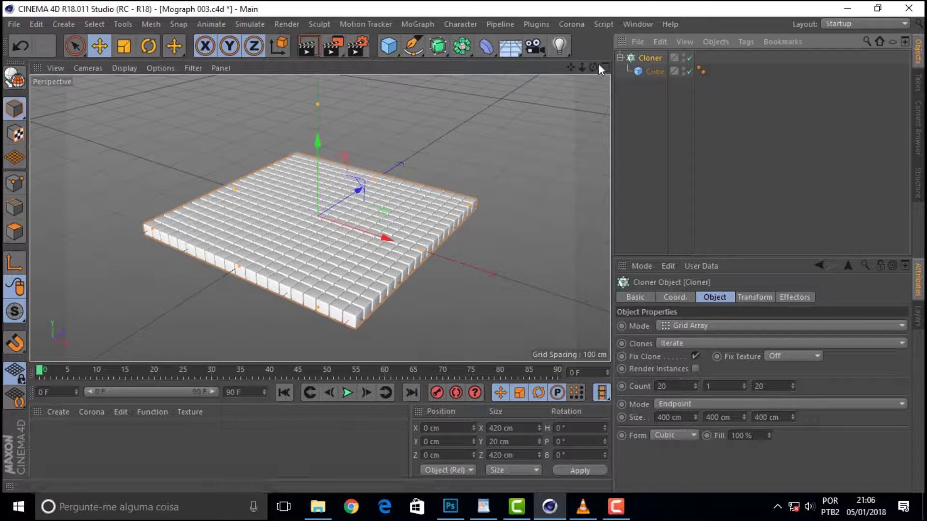
pyautogui.moveTo(593, 67); pyautogui.dragTo(596, 69)
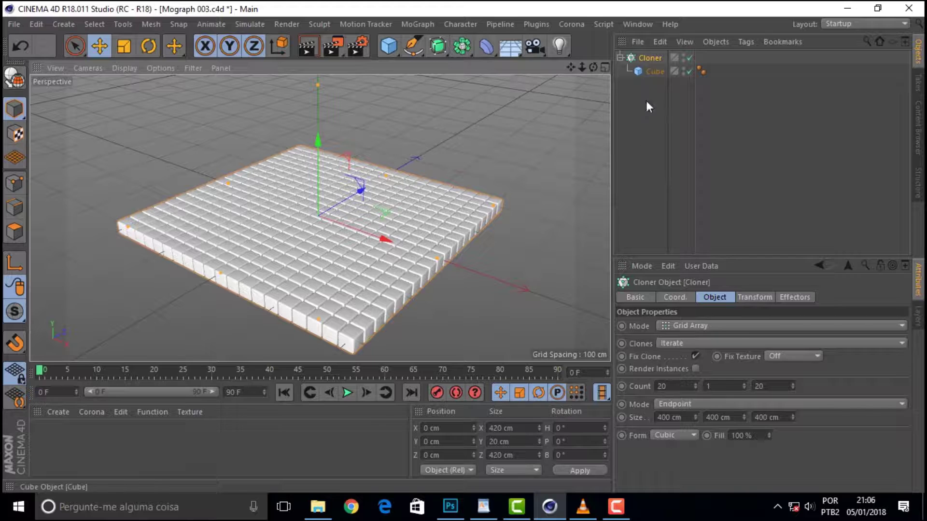
pyautogui.click(653, 59)
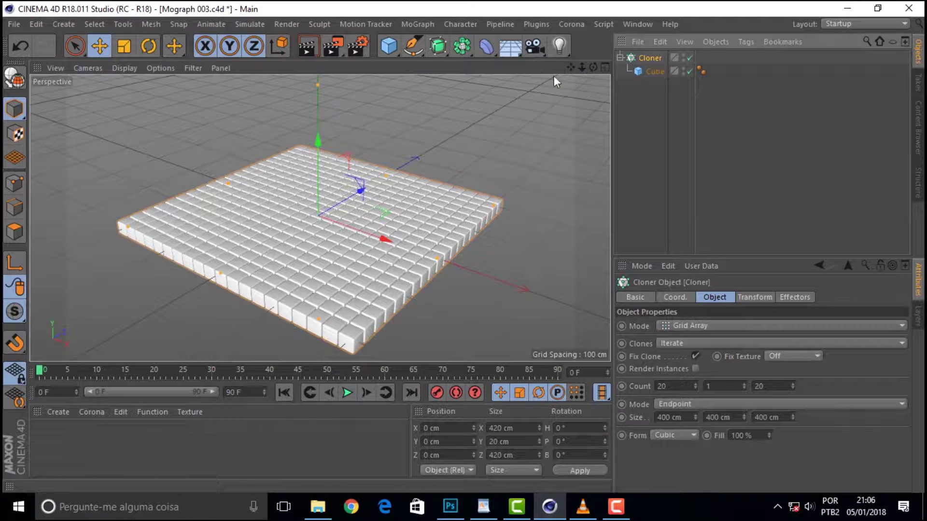
# Add a Formula effector to the Cloner and play the animation
pyautogui.click(418, 23)
pyautogui.moveTo(434, 44)
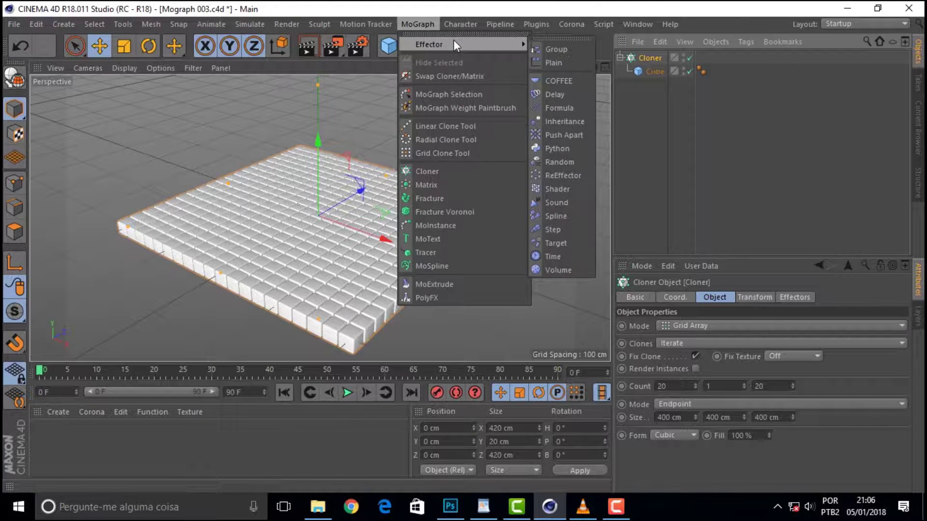
pyautogui.click(559, 108)
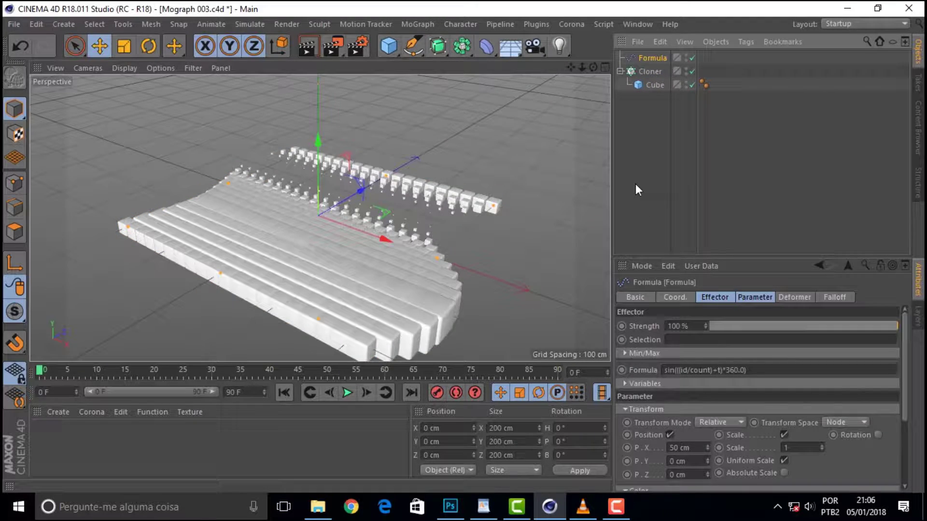
pyautogui.click(344, 391)
# Orbit the viewport to watch the rippling cube wave from several angles
pyautogui.moveTo(593, 67); pyautogui.dragTo(540, 82)
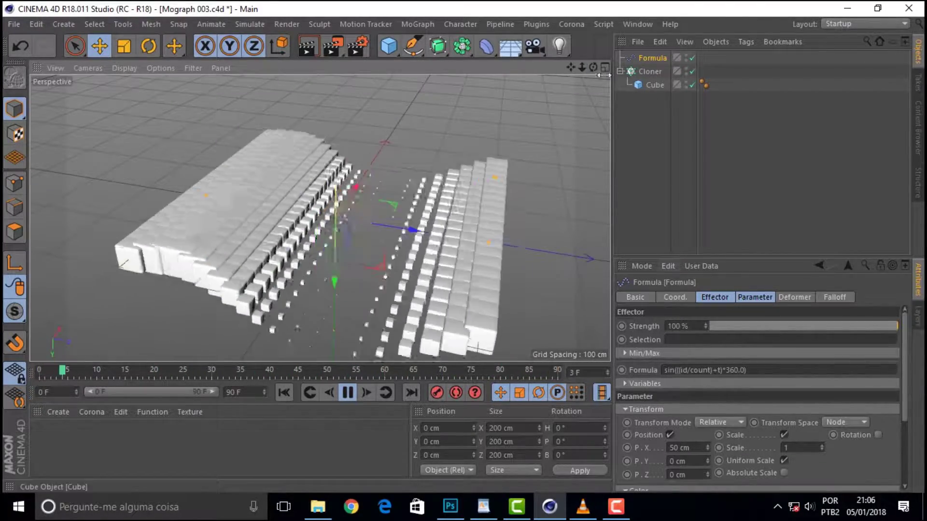
pyautogui.moveTo(594, 67)
pyautogui.mouseDown()
pyautogui.moveTo(586, 53)
pyautogui.moveTo(593, 68)
pyautogui.mouseUp()
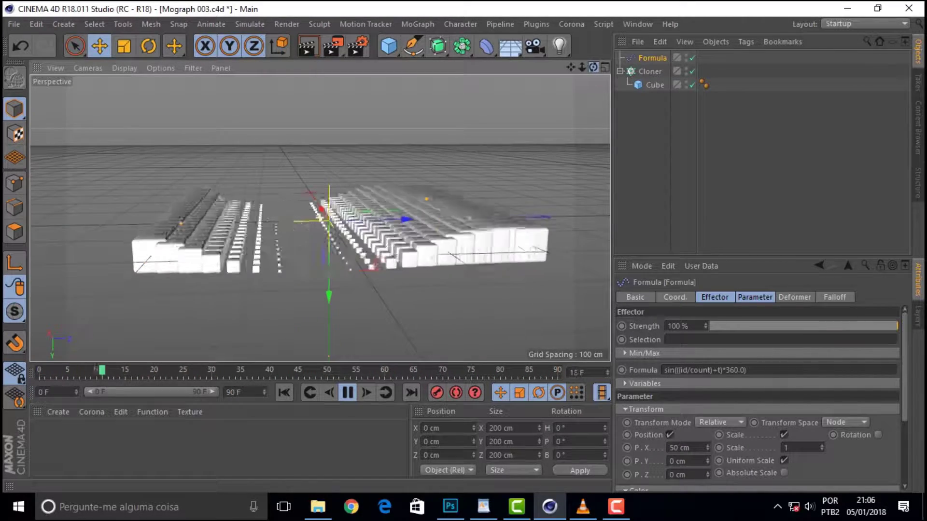
pyautogui.moveTo(593, 68); pyautogui.dragTo(593, 67)
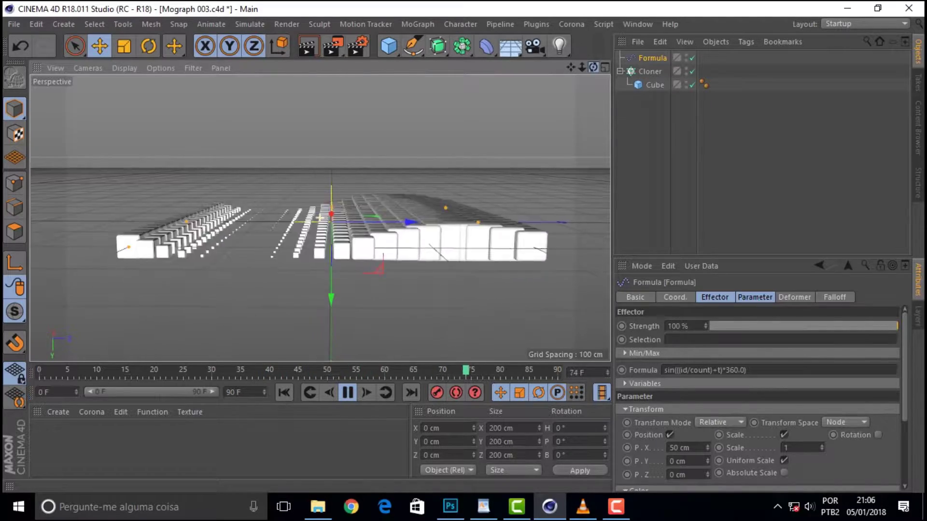
pyautogui.keyDown('alt'); pyautogui.moveTo(320, 217); pyautogui.dragTo(164, 234); pyautogui.keyUp('alt')
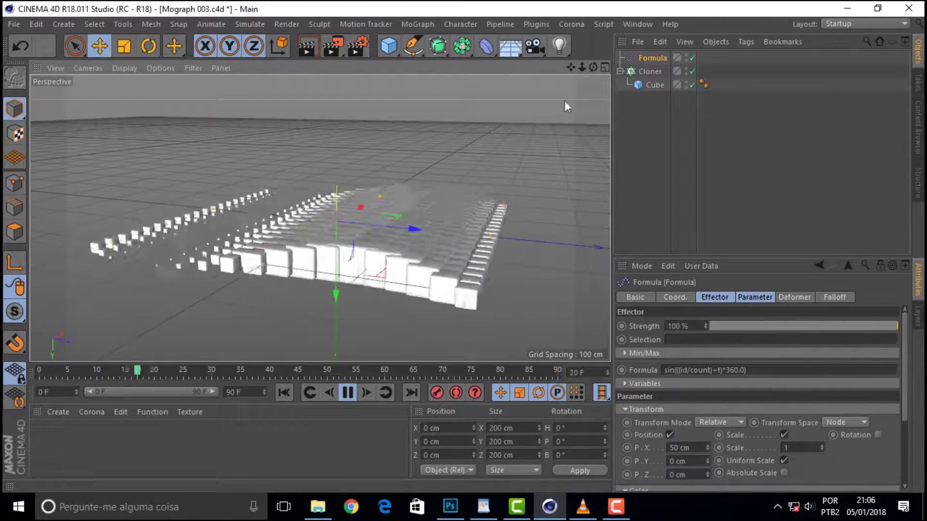
pyautogui.moveTo(593, 67); pyautogui.dragTo(593, 67)
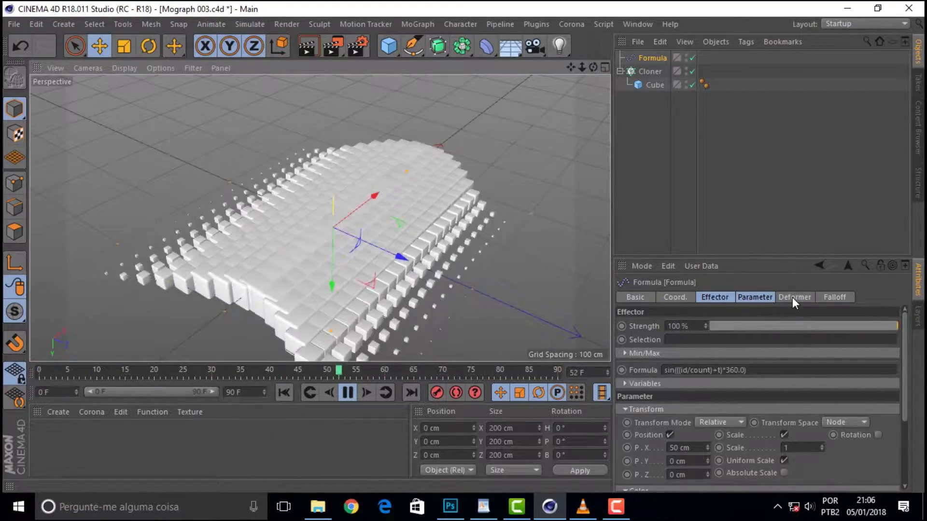
# Change the Formula effector's P.X position offset from 50 cm to 0 cm
pyautogui.click(792, 298)
pyautogui.click(717, 297)
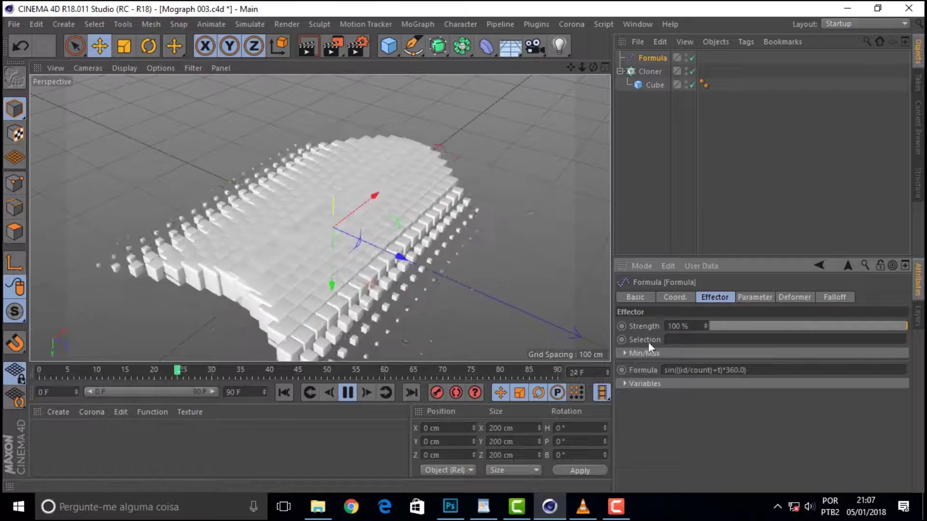
pyautogui.click(678, 297)
pyautogui.click(796, 297)
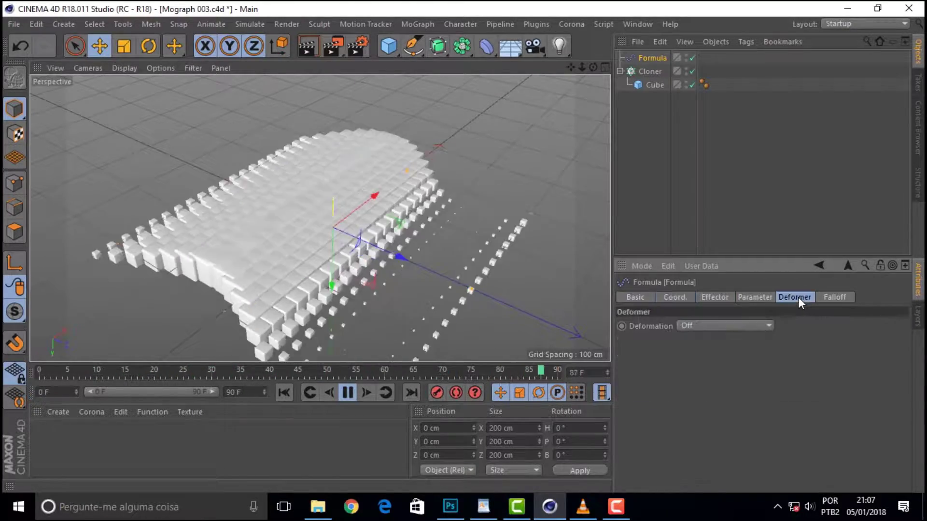
pyautogui.click(755, 296)
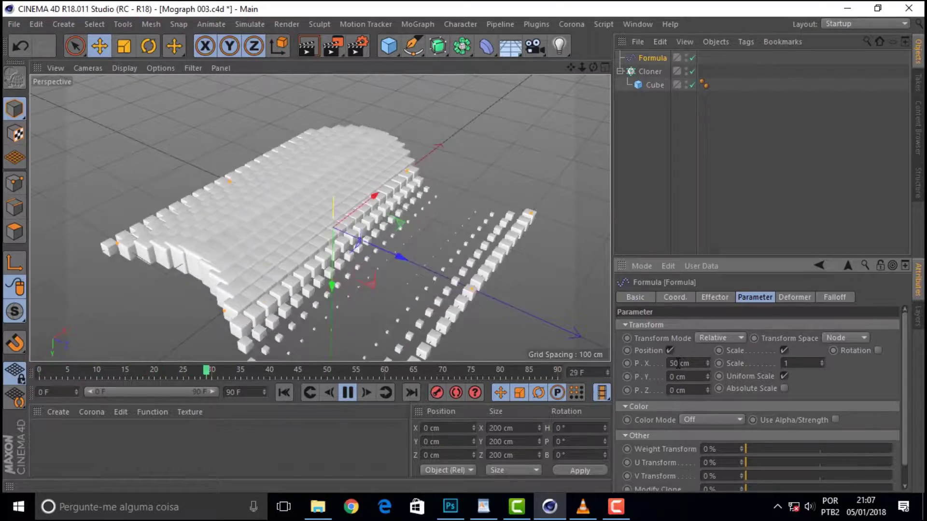
pyautogui.click(688, 377)
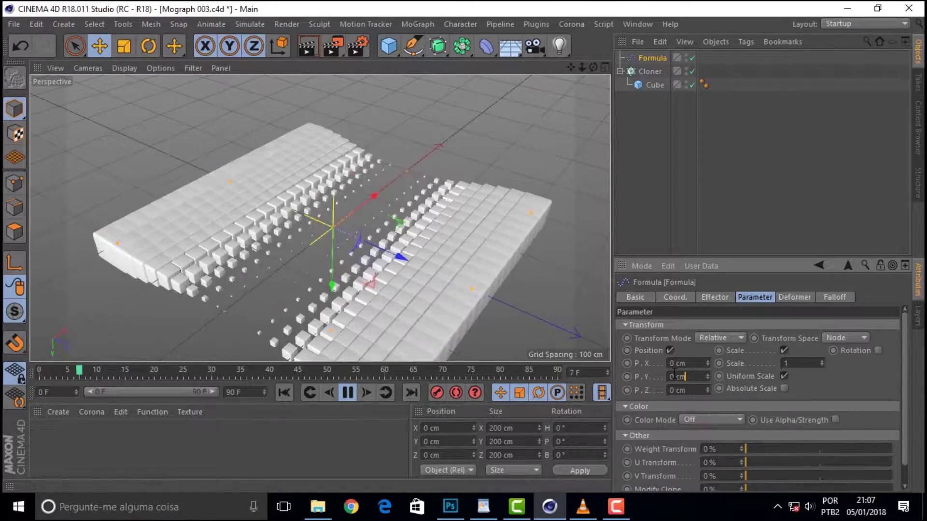
pyautogui.moveTo(594, 67); pyautogui.dragTo(595, 53)
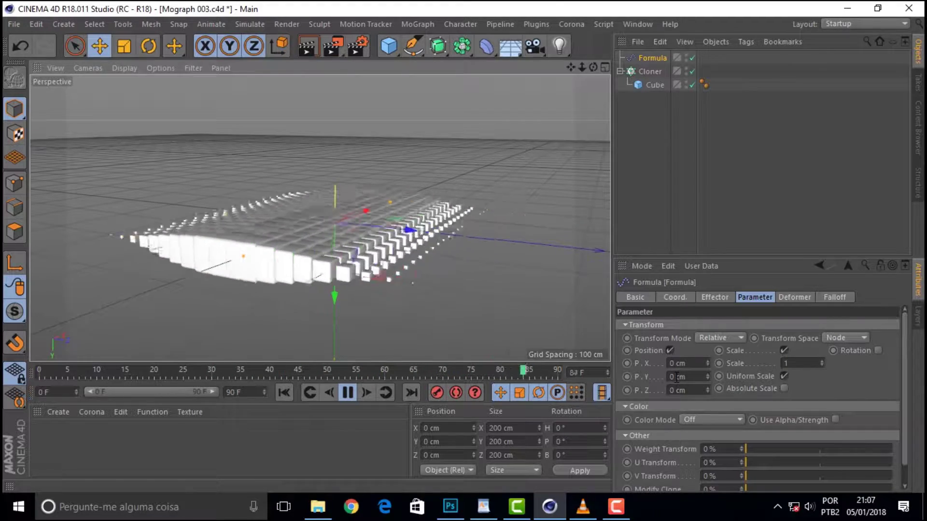
# Enter a new P.Y offset on the Formula effector, then deselect it and review the wave
pyautogui.moveTo(676, 378); pyautogui.dragTo(629, 380)
pyautogui.press('Return')
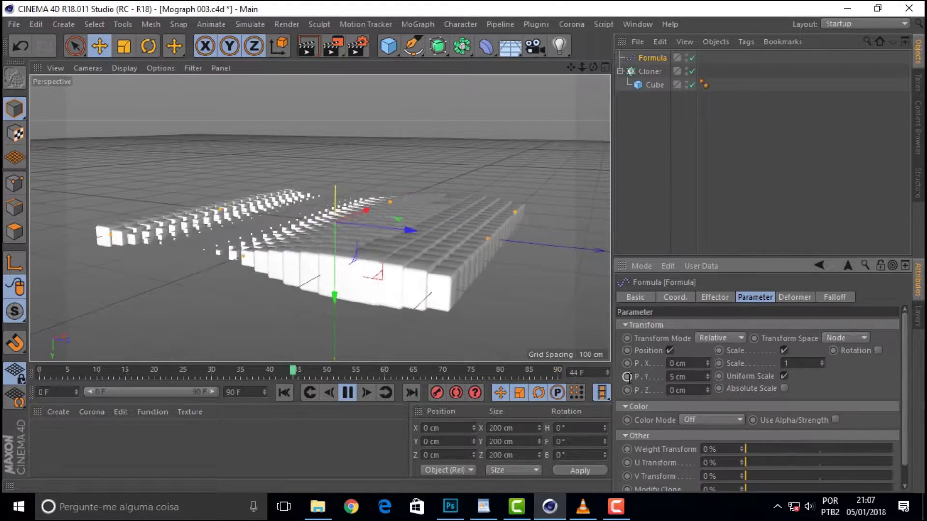
pyautogui.click(577, 294)
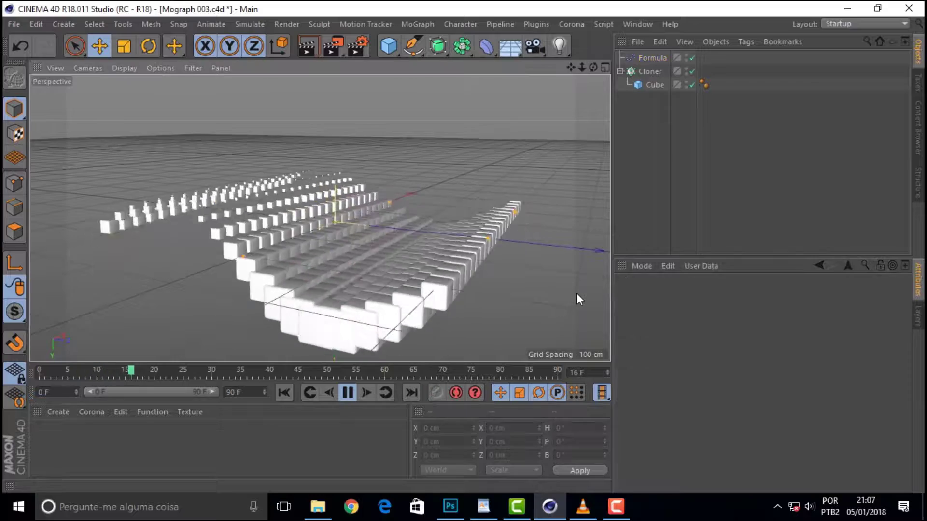
pyautogui.keyDown('alt'); pyautogui.moveTo(270, 218); pyautogui.dragTo(319, 217); pyautogui.keyUp('alt')
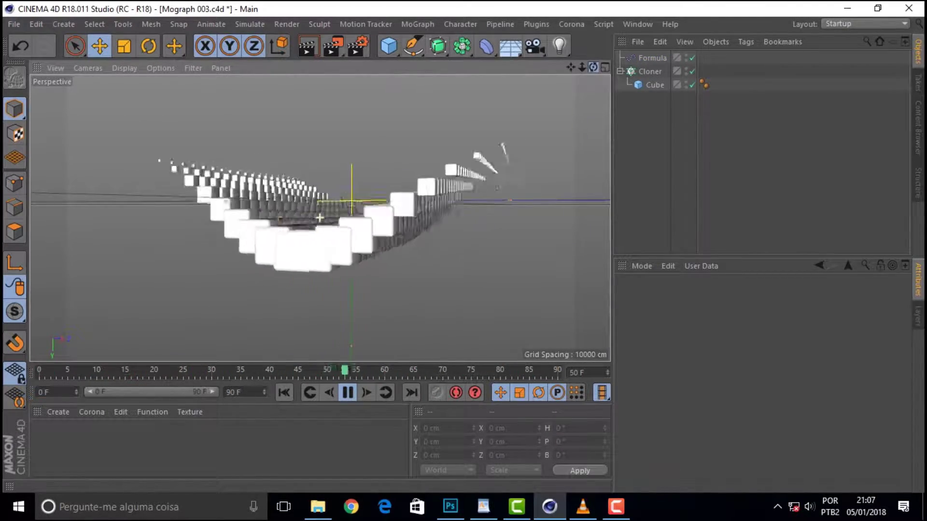
pyautogui.keyDown('alt'); pyautogui.moveTo(319, 218); pyautogui.dragTo(320, 218); pyautogui.keyUp('alt')
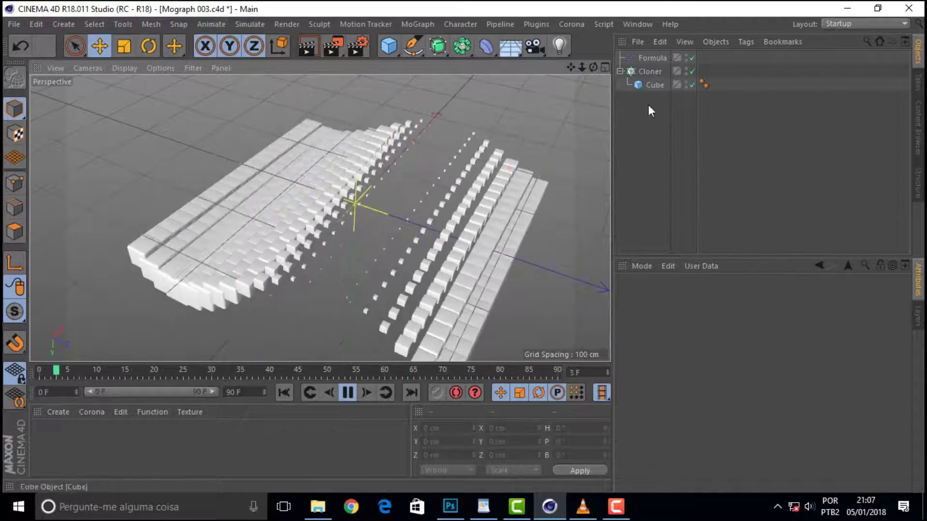
# Turn off Uniform Scale on the Formula effector, with scale X 0, Y 5, Z 0
pyautogui.click(650, 56)
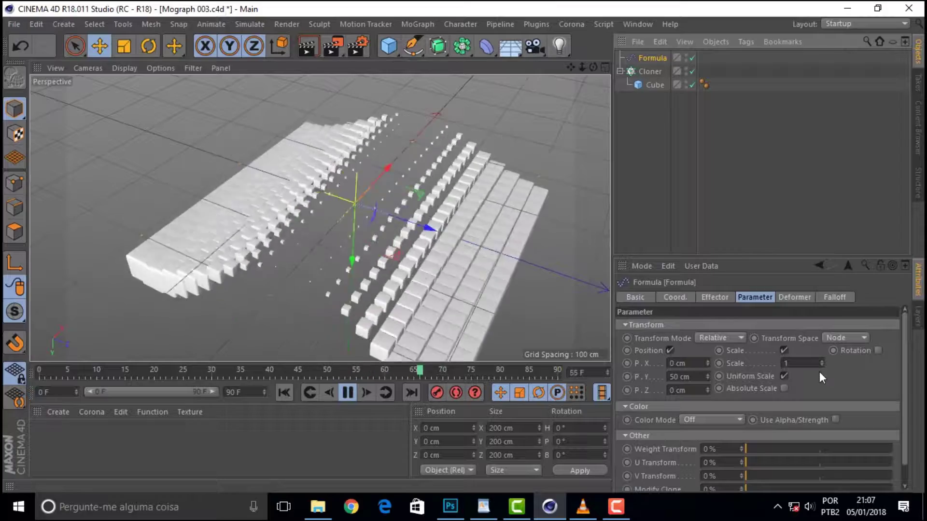
pyautogui.scroll(-2, 849, 376)
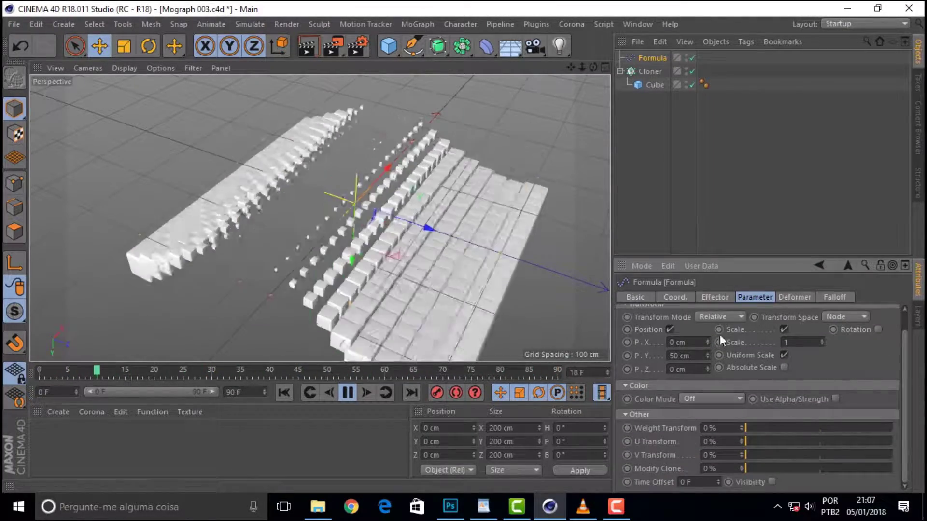
pyautogui.click(787, 355)
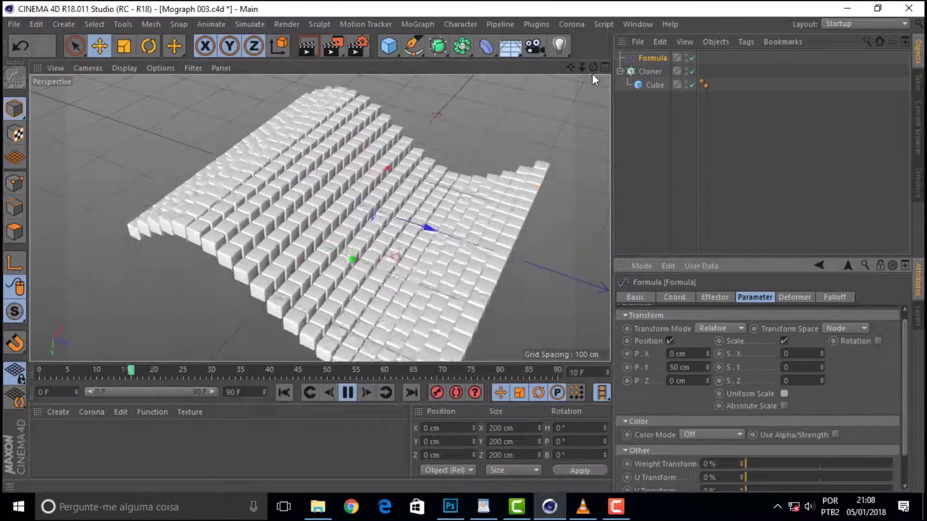
pyautogui.moveTo(593, 67); pyautogui.dragTo(579, 70)
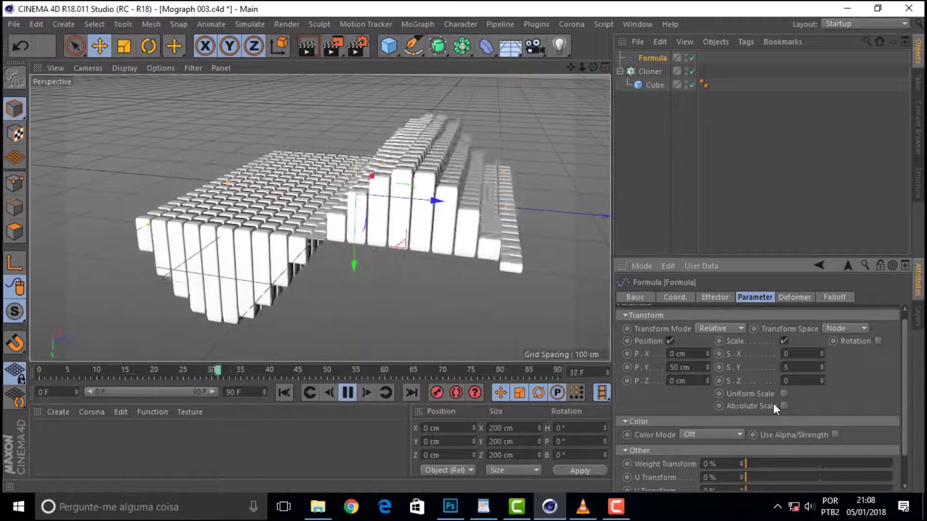
pyautogui.write('5')
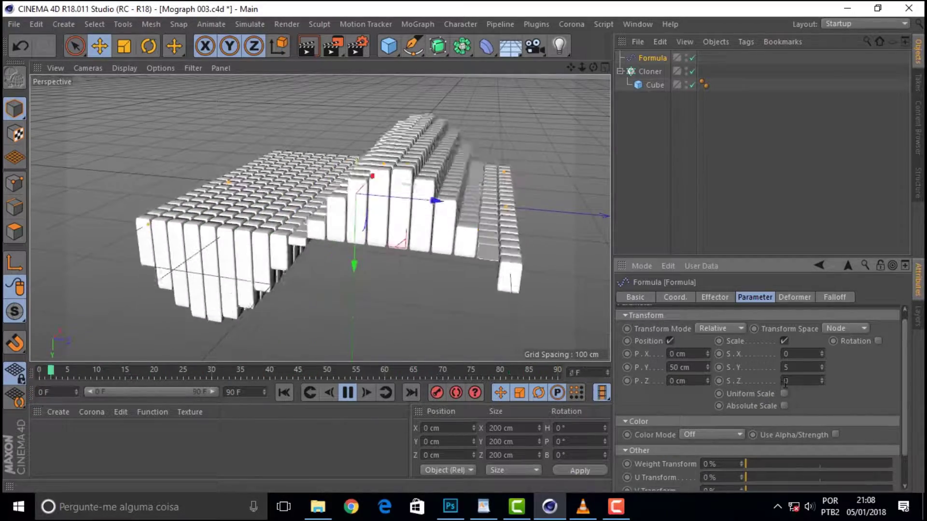
# Set the Formula effector's S.Y to 10, then lower it to 2, and review the wave
pyautogui.hotkey('shift', 'Tab')
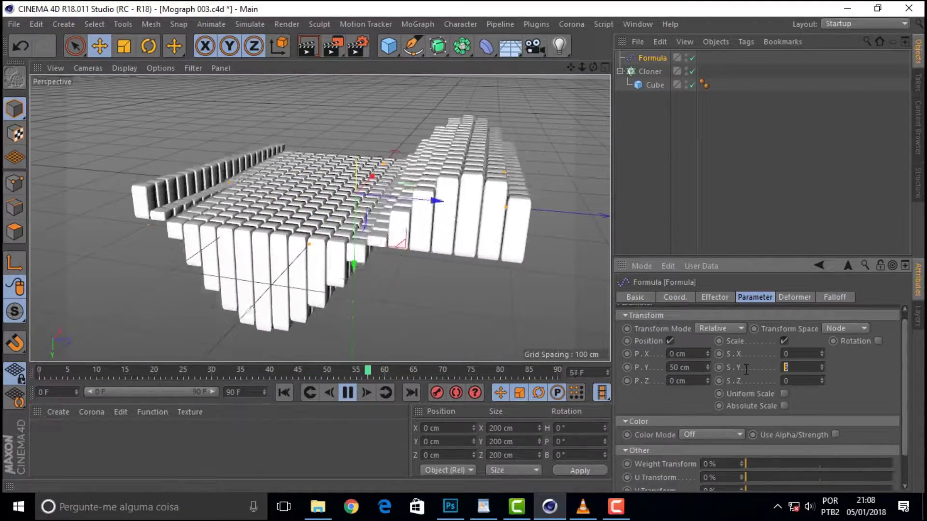
pyautogui.write('10')
pyautogui.press('Return')
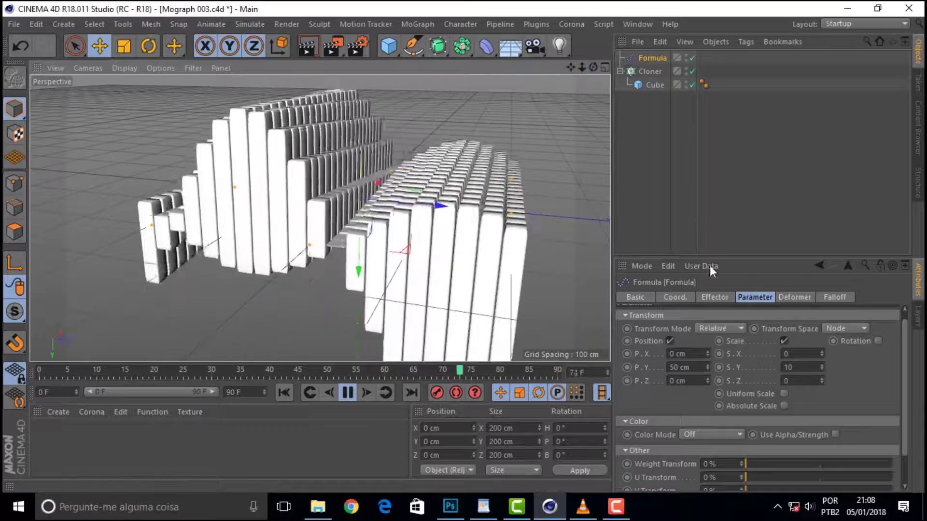
pyautogui.click(801, 367)
pyautogui.write('2')
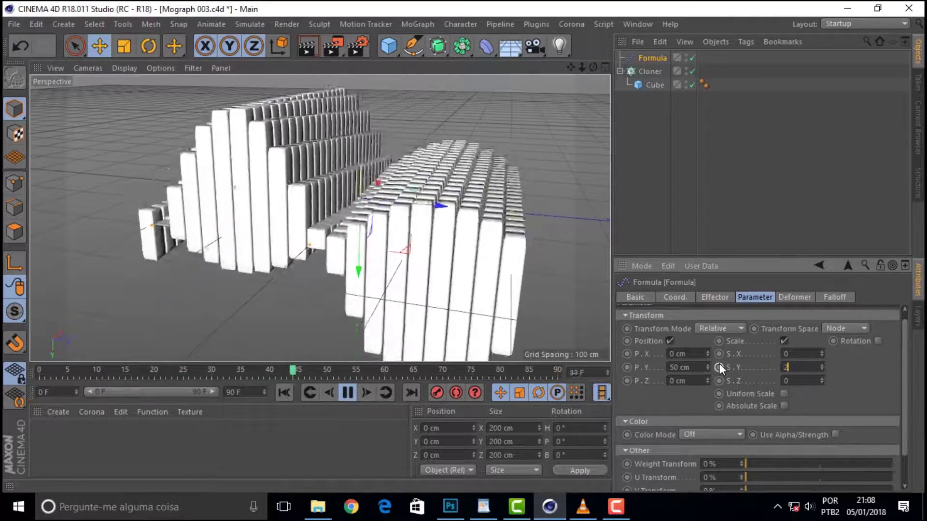
pyautogui.press('Return')
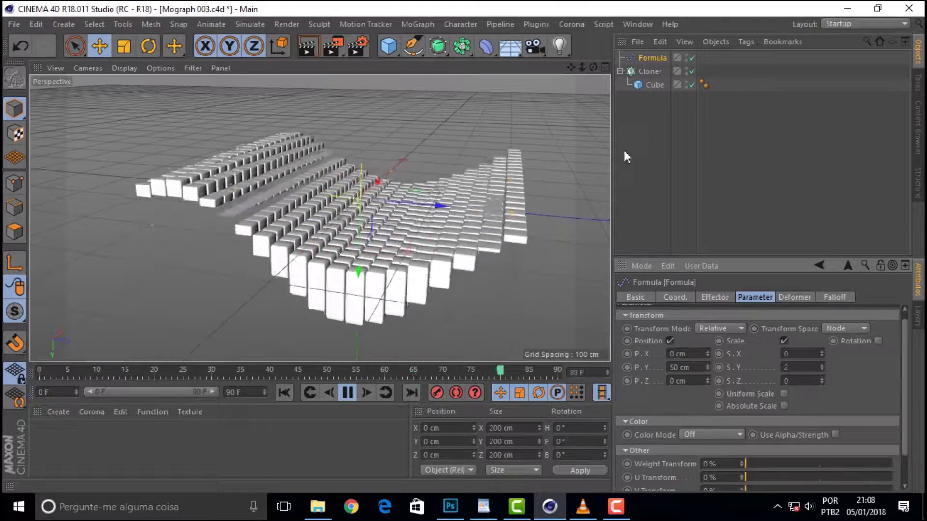
pyautogui.moveTo(593, 67); pyautogui.dragTo(544, 107)
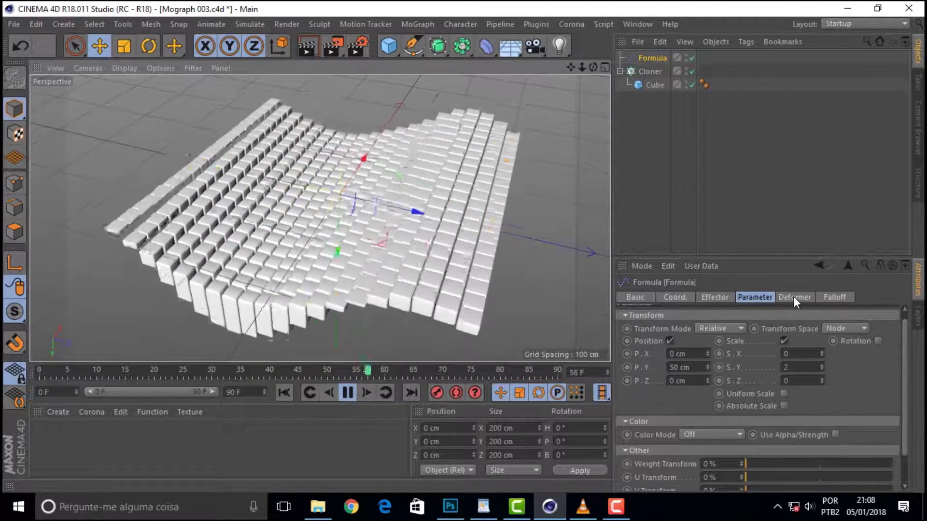
pyautogui.click(794, 297)
pyautogui.click(835, 297)
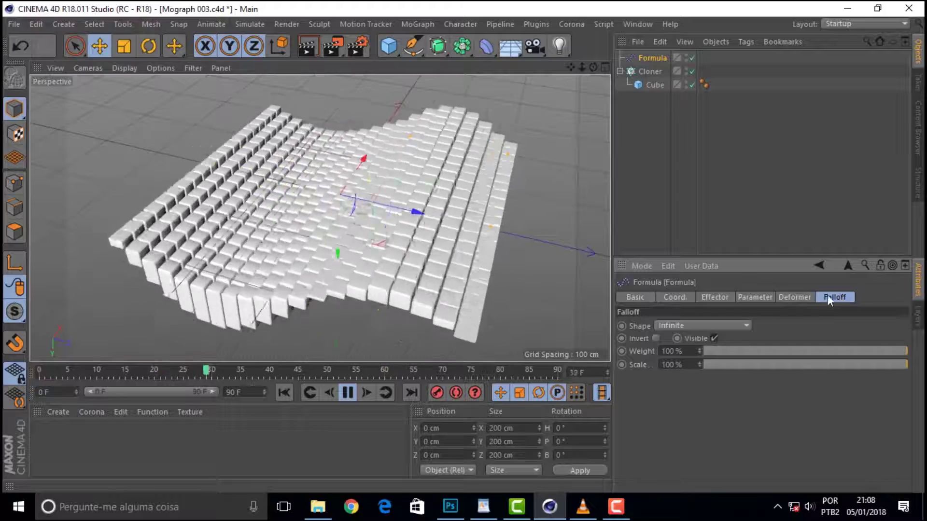
# Show the formula sin(((id/count)+t)*360.0) with its id, count and t variables listed
pyautogui.click(714, 297)
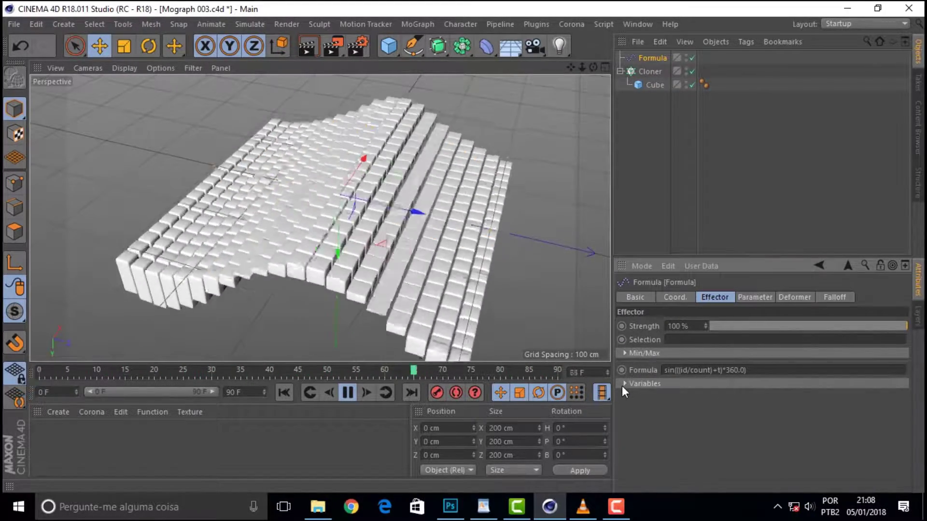
pyautogui.click(623, 383)
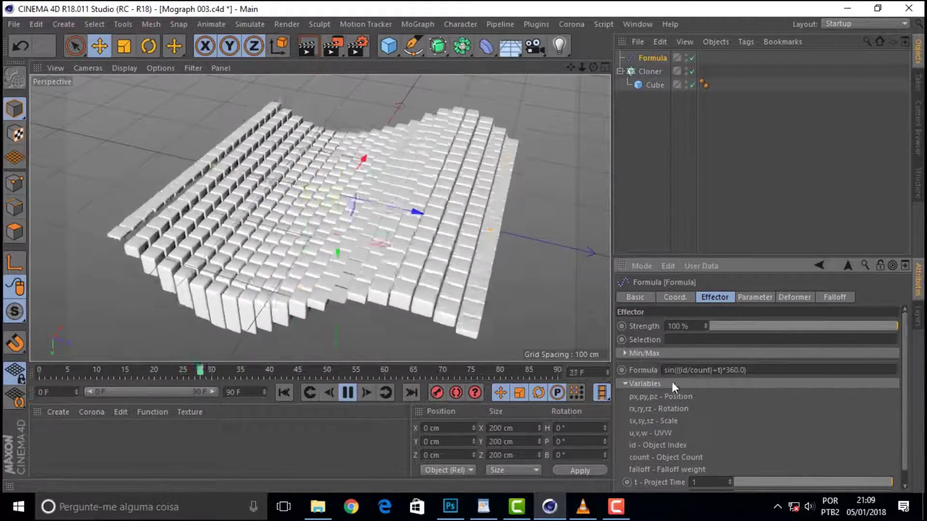
pyautogui.click(657, 370)
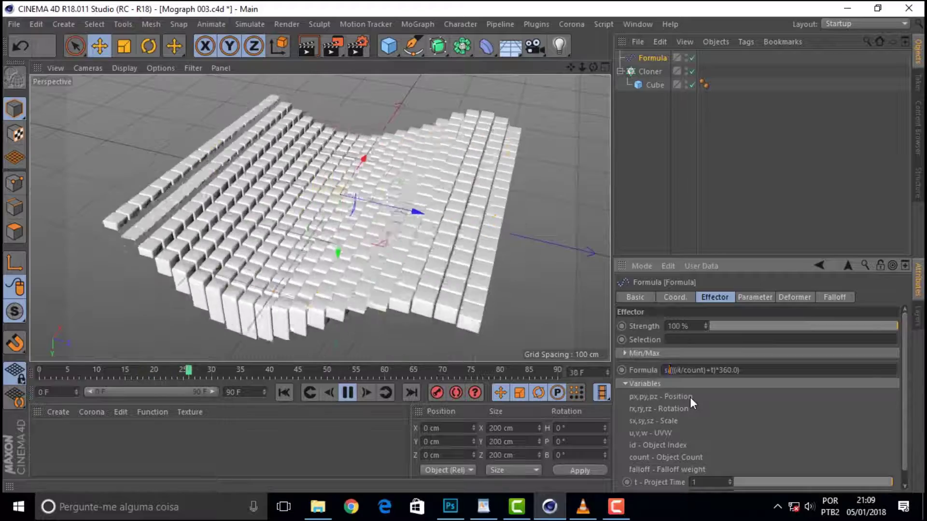
# Replace sin with cos in the Formula effector's expression
pyautogui.press('Delete')
pyautogui.press('Delete')
pyautogui.press('Delete')
pyautogui.write('cos')
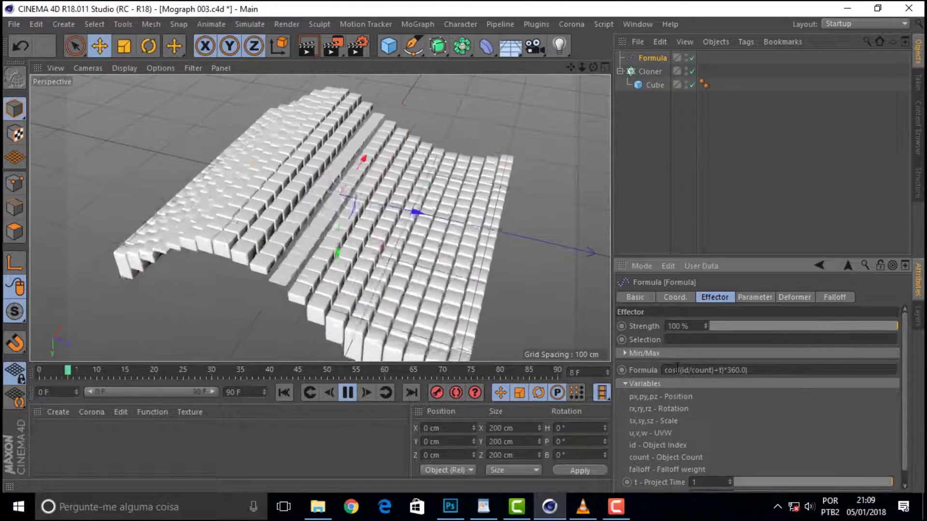
pyautogui.scroll(-1, 907, 405)
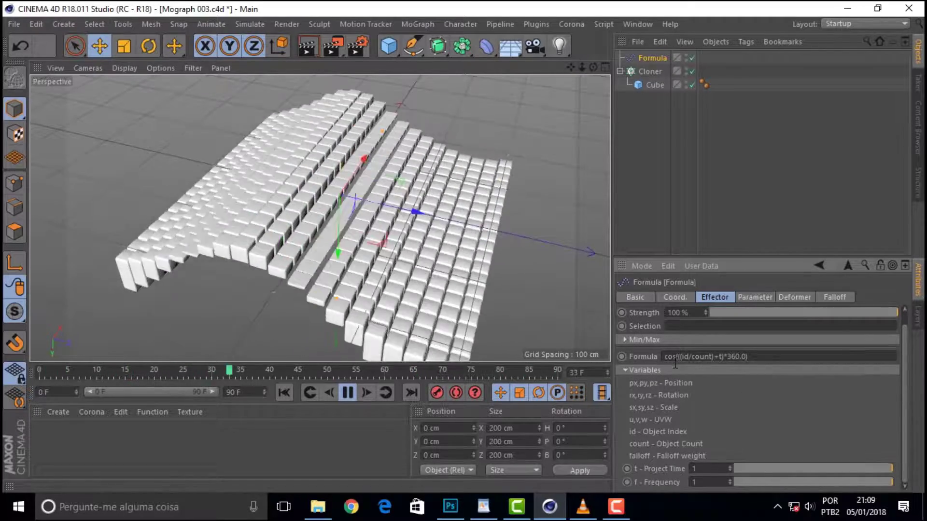
# Change the formula's 360.0 multiplier to 180.0, then to 540.0
pyautogui.click(735, 356)
pyautogui.press('BackSpace')
pyautogui.press('Delete')
pyautogui.write('18')
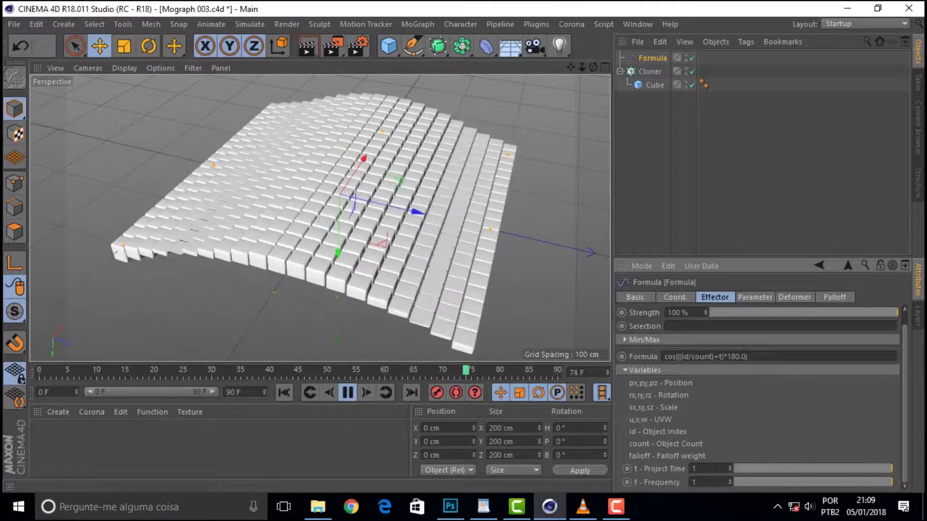
pyautogui.press('BackSpace')
pyautogui.press('BackSpace')
pyautogui.write('54')
pyautogui.press('Return')
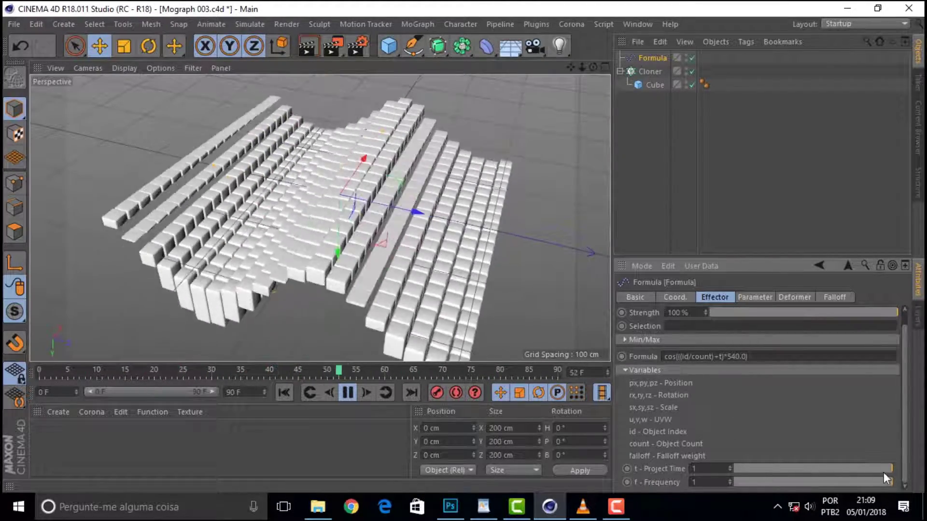
pyautogui.moveTo(801, 468)
pyautogui.mouseDown()
pyautogui.moveTo(905, 465)
pyautogui.moveTo(844, 482)
pyautogui.moveTo(786, 482)
pyautogui.moveTo(922, 487)
pyautogui.mouseUp()
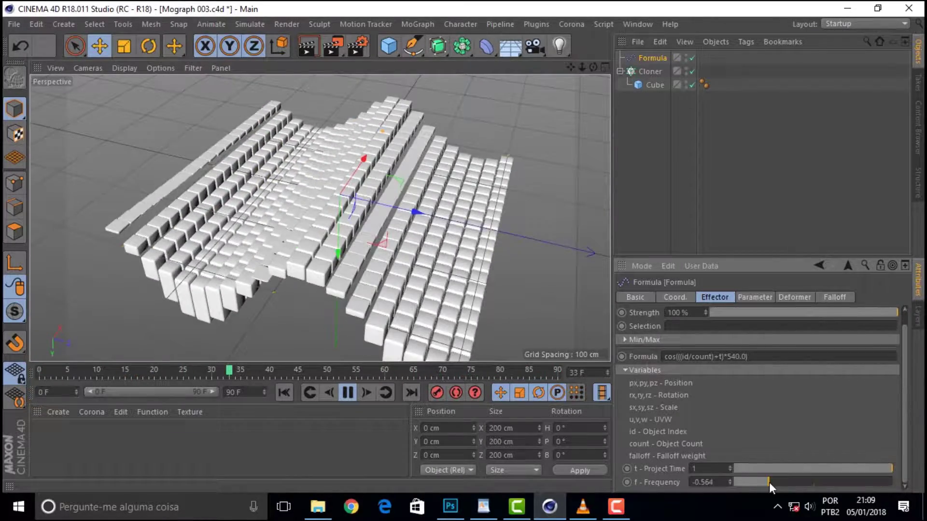
pyautogui.moveTo(752, 482); pyautogui.dragTo(920, 485)
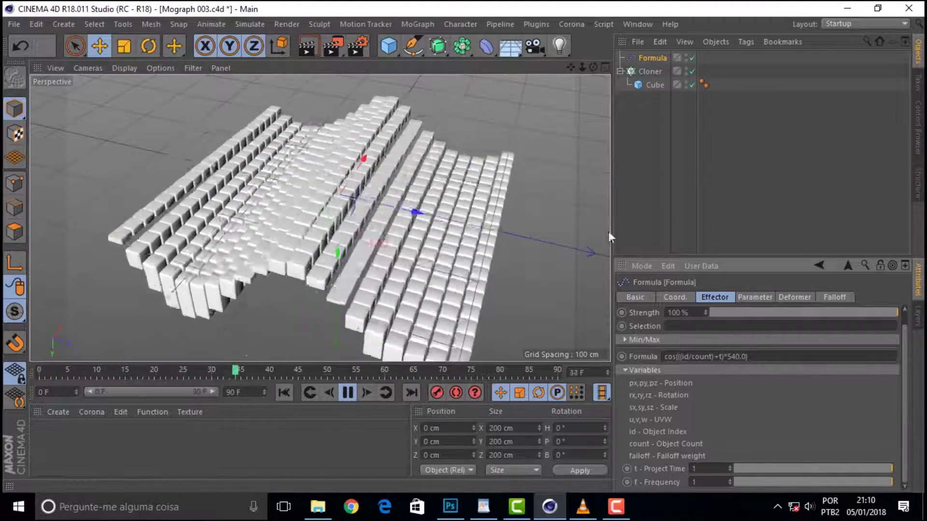
pyautogui.moveTo(593, 67); pyautogui.dragTo(593, 67)
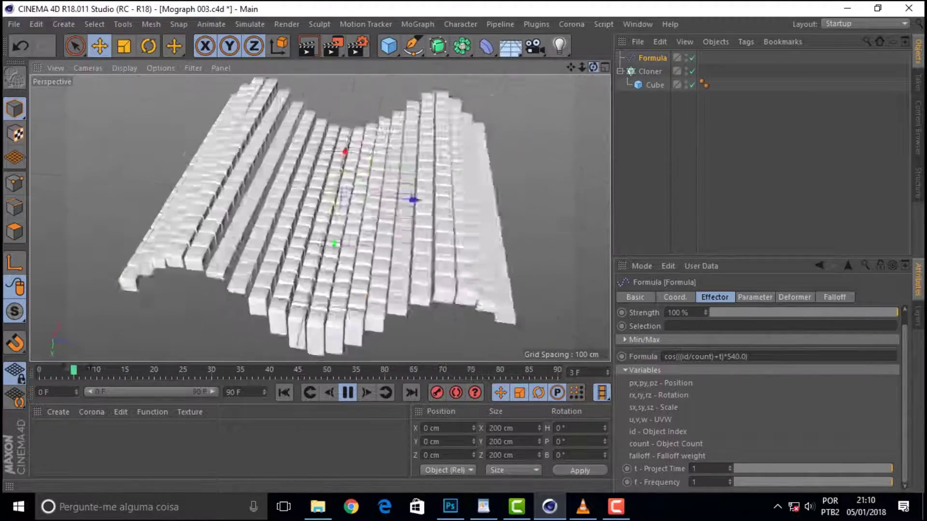
pyautogui.moveTo(593, 67); pyautogui.dragTo(594, 67)
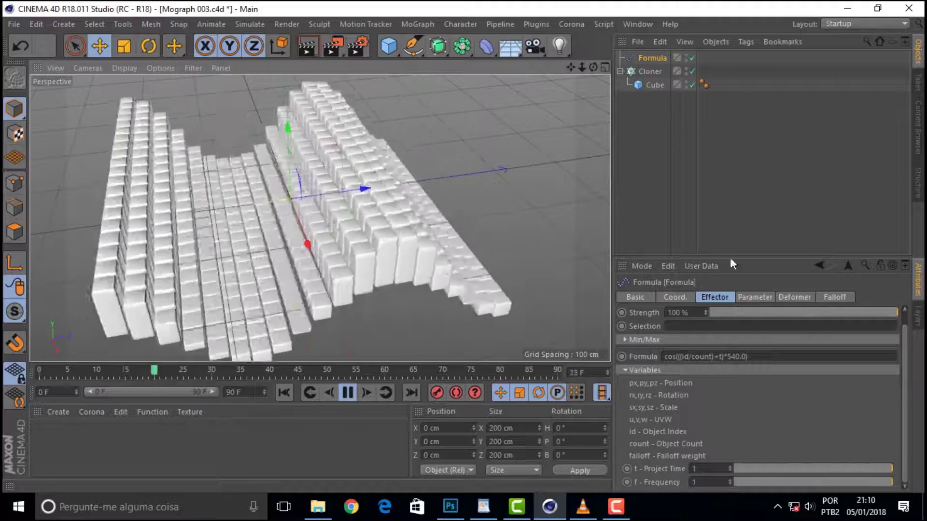
# Uncheck Invert on the Formula effector's Falloff settings to restore the wave
pyautogui.click(791, 298)
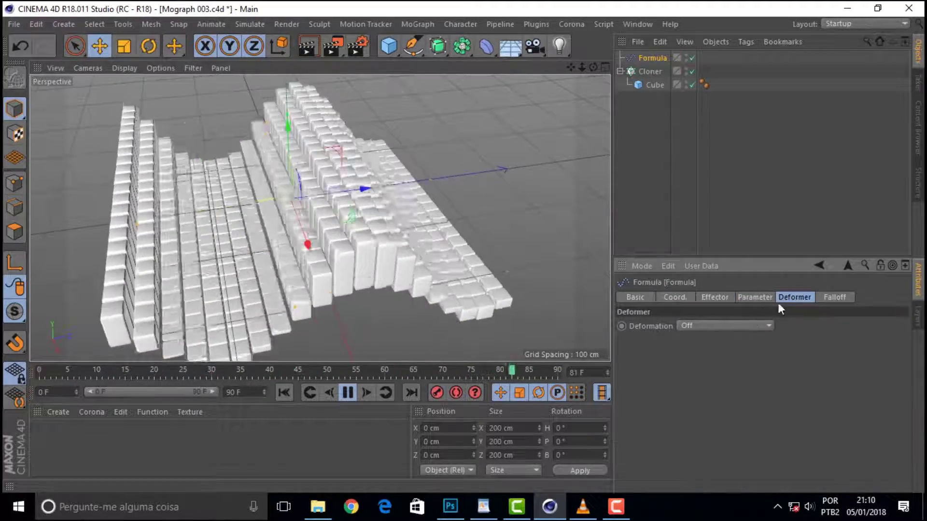
pyautogui.click(755, 298)
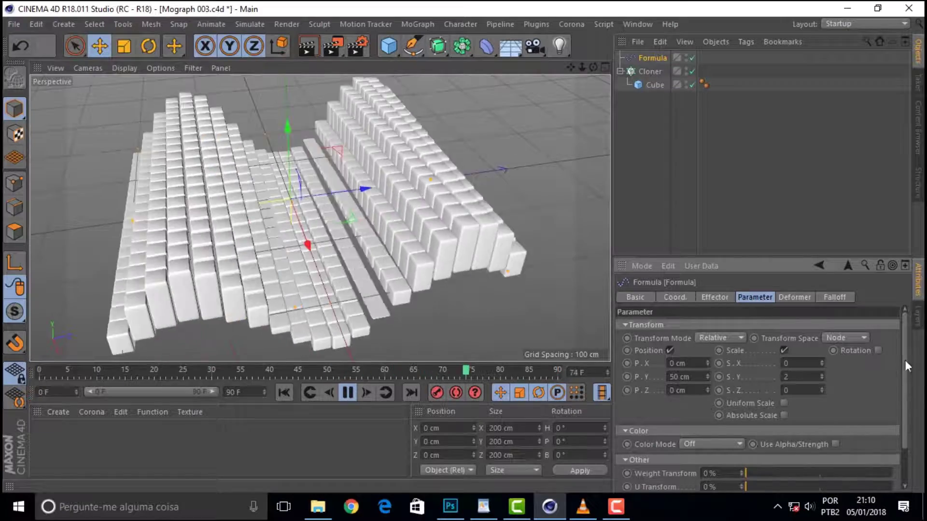
pyautogui.scroll(-3, 905, 359)
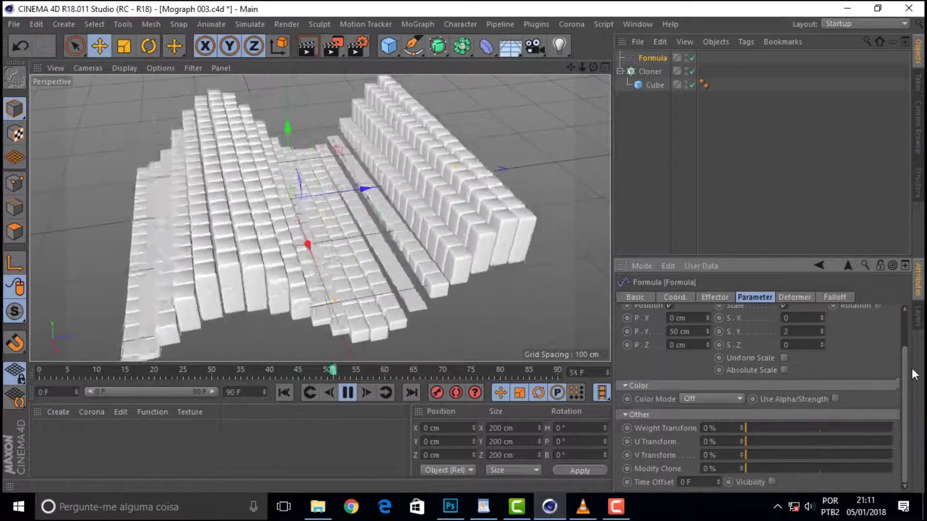
pyautogui.moveTo(906, 382); pyautogui.dragTo(907, 315)
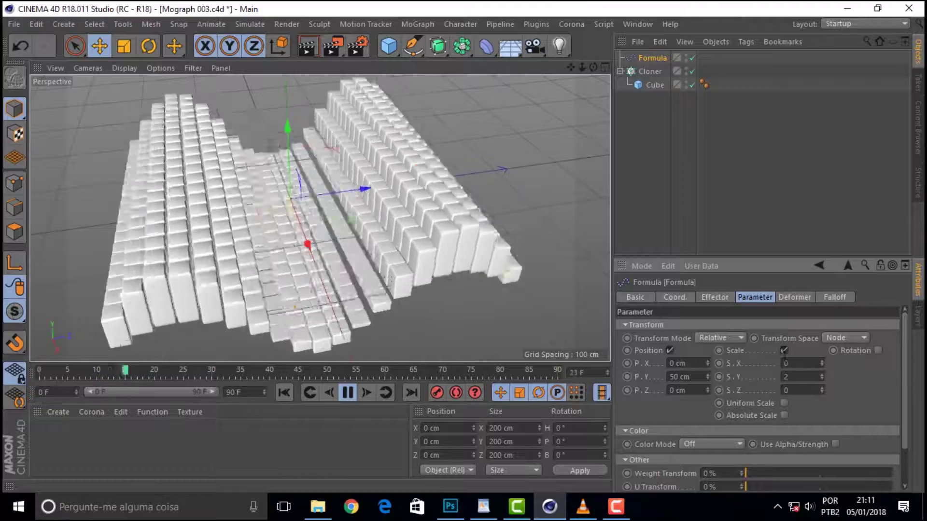
pyautogui.click(790, 298)
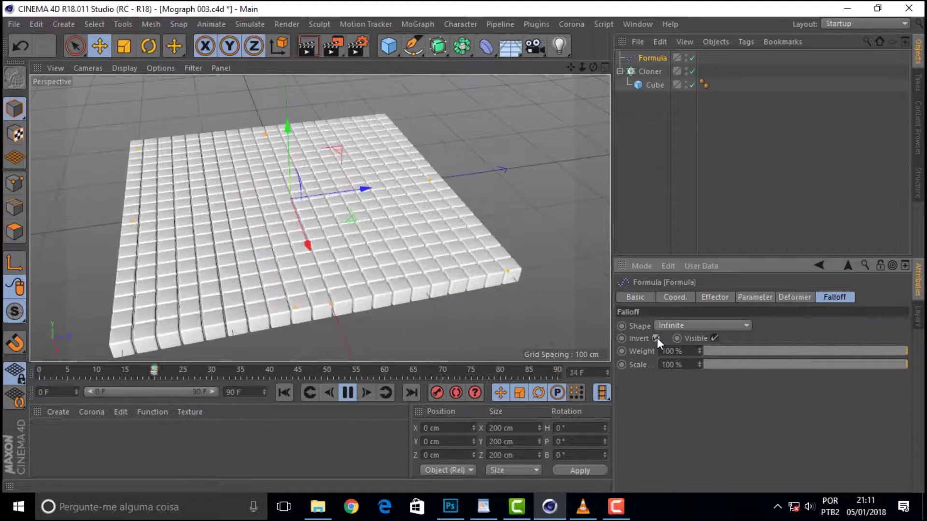
pyautogui.click(655, 338)
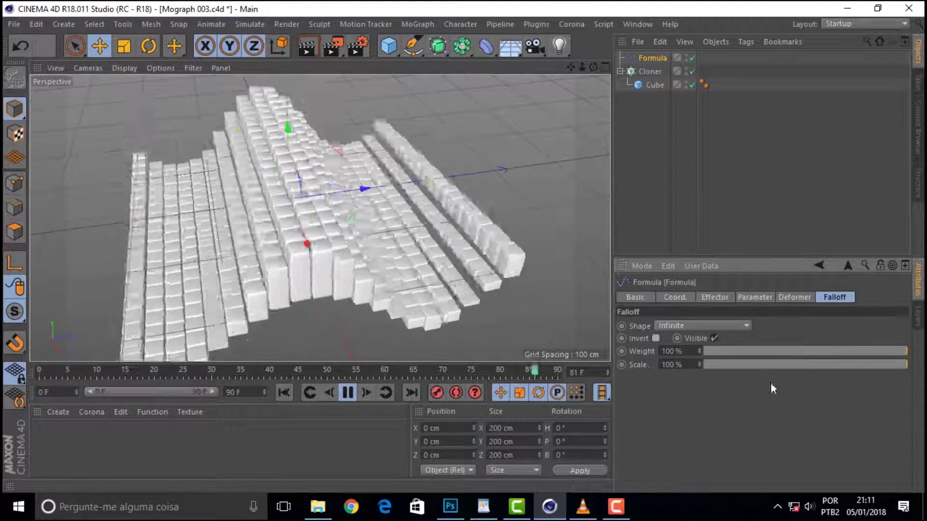
# Enable Rotation in the Formula effector's transform parameters
pyautogui.click(789, 298)
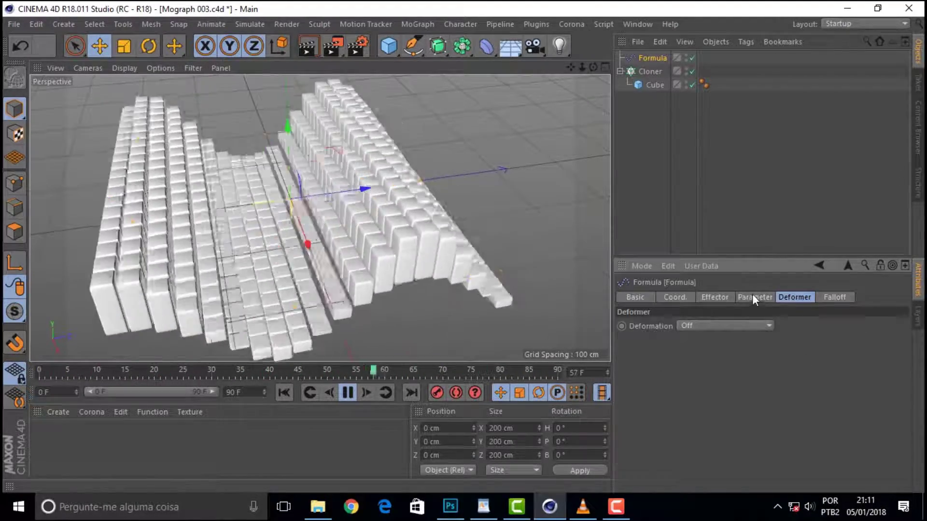
pyautogui.click(753, 297)
pyautogui.click(877, 351)
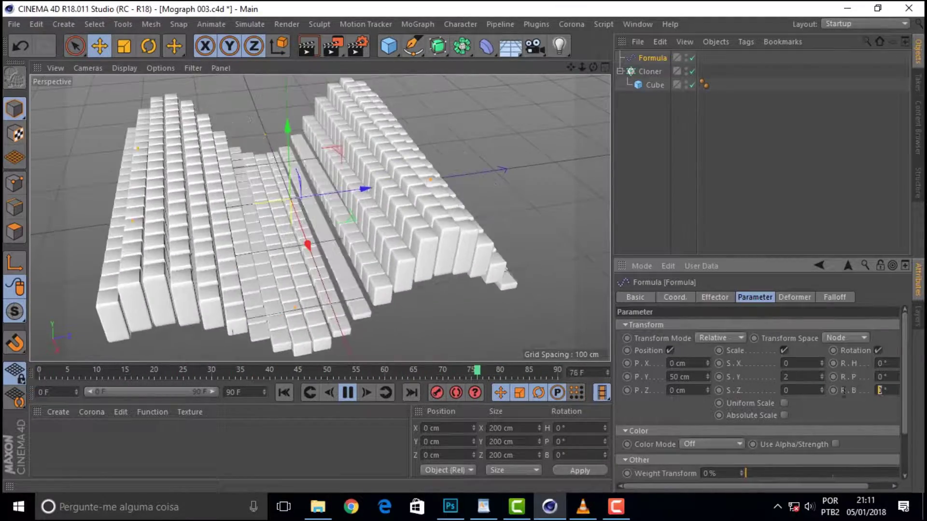
pyautogui.write('360')
pyautogui.press('Return')
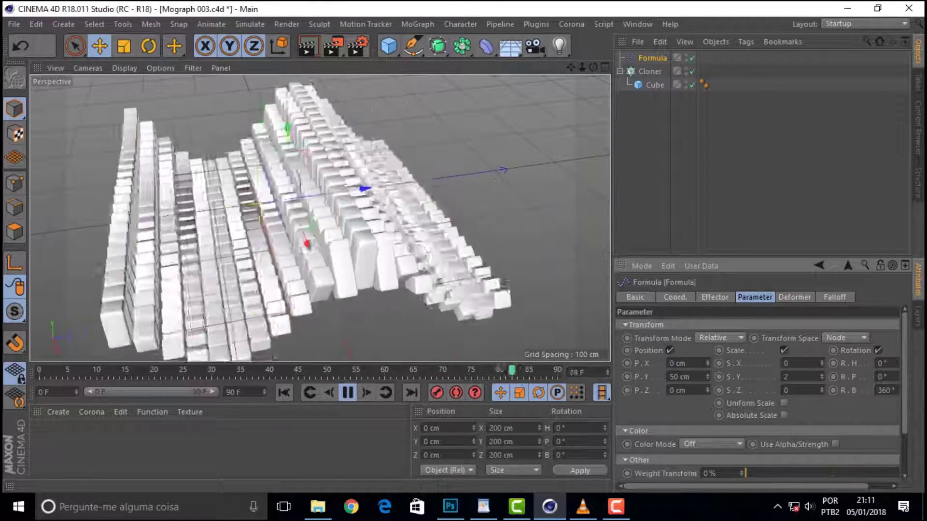
pyautogui.moveTo(598, 67); pyautogui.dragTo(598, 125)
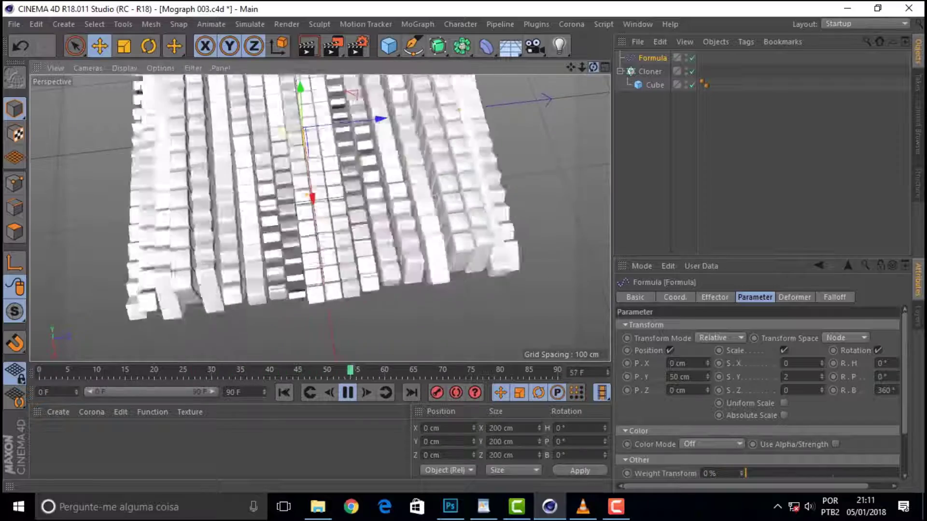
pyautogui.moveTo(593, 67); pyautogui.dragTo(592, 97)
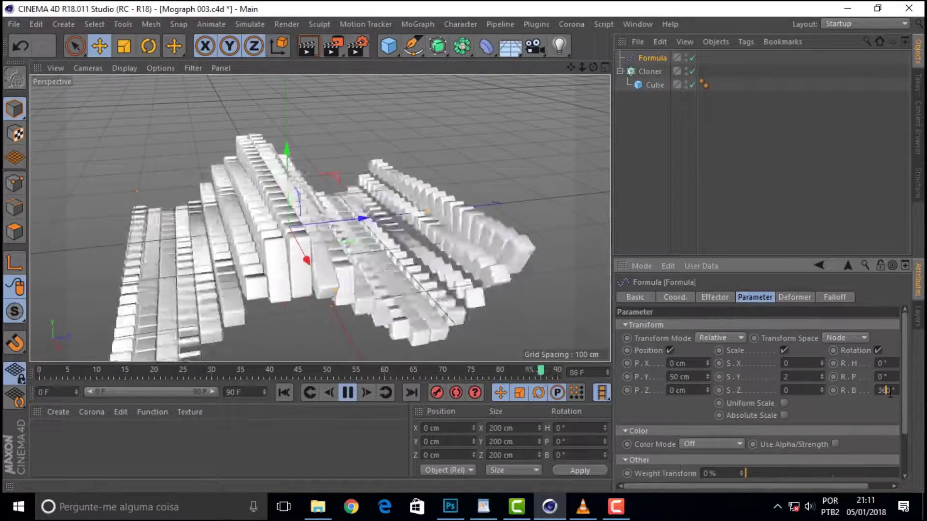
pyautogui.write('0')
pyautogui.press('Return')
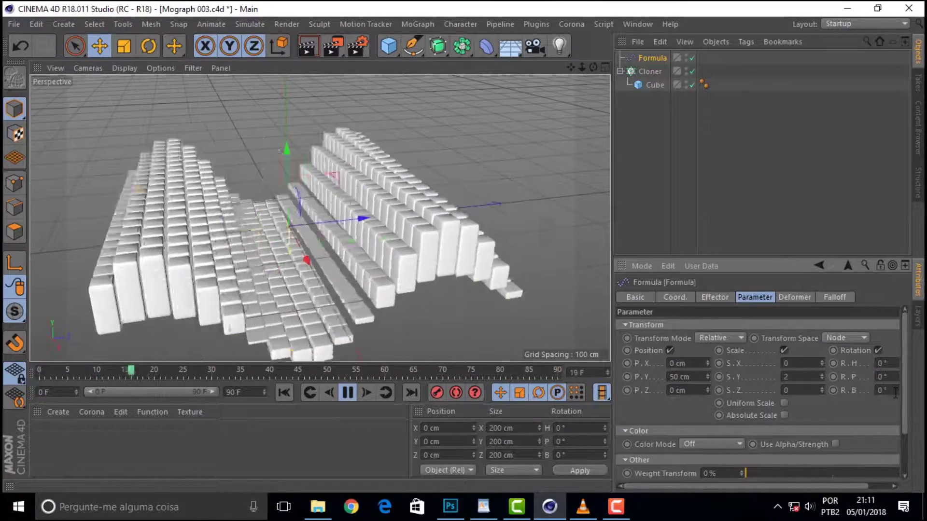
pyautogui.write('30360')
pyautogui.press('Return')
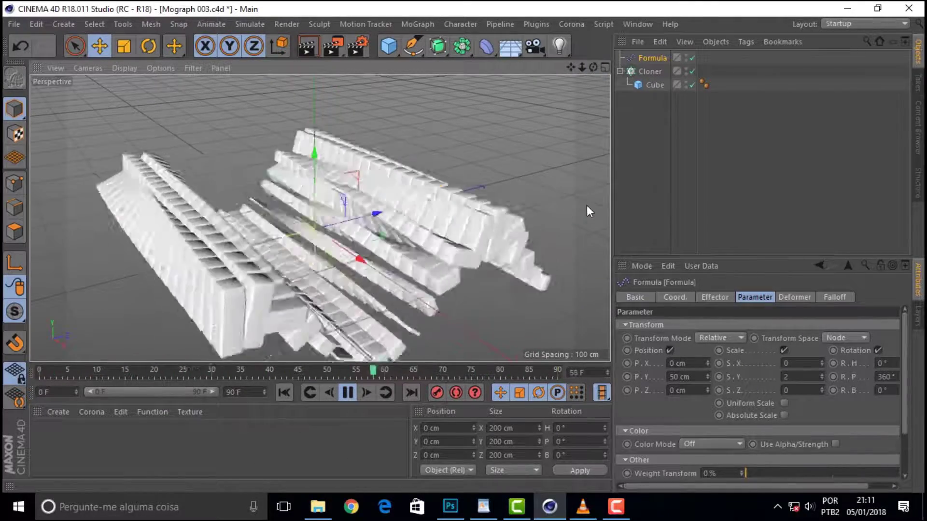
pyautogui.write('0')
pyautogui.press('Return')
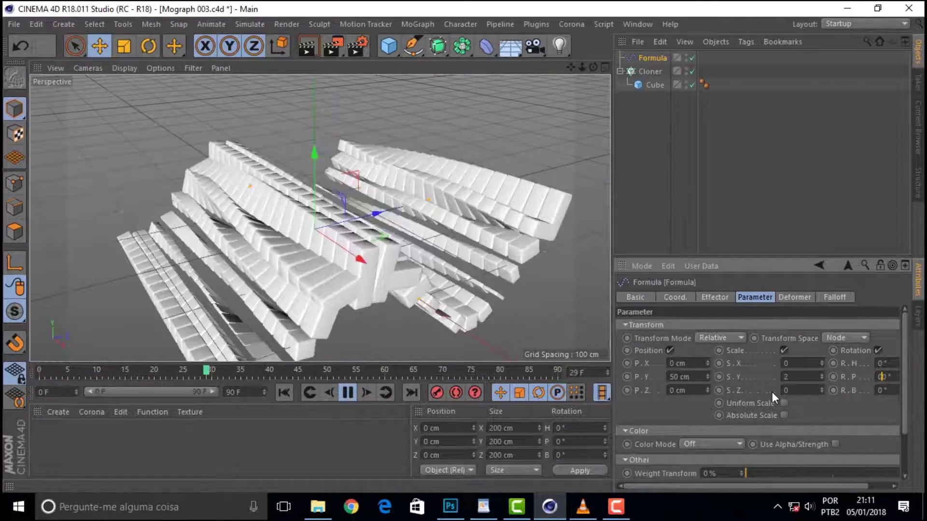
pyautogui.moveTo(593, 68); pyautogui.dragTo(230, 187)
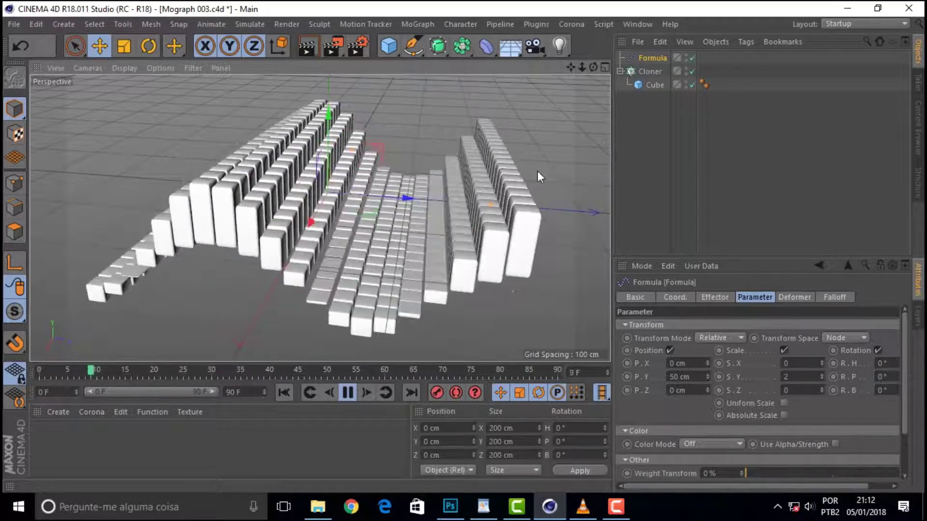
pyautogui.moveTo(581, 68); pyautogui.dragTo(608, 97)
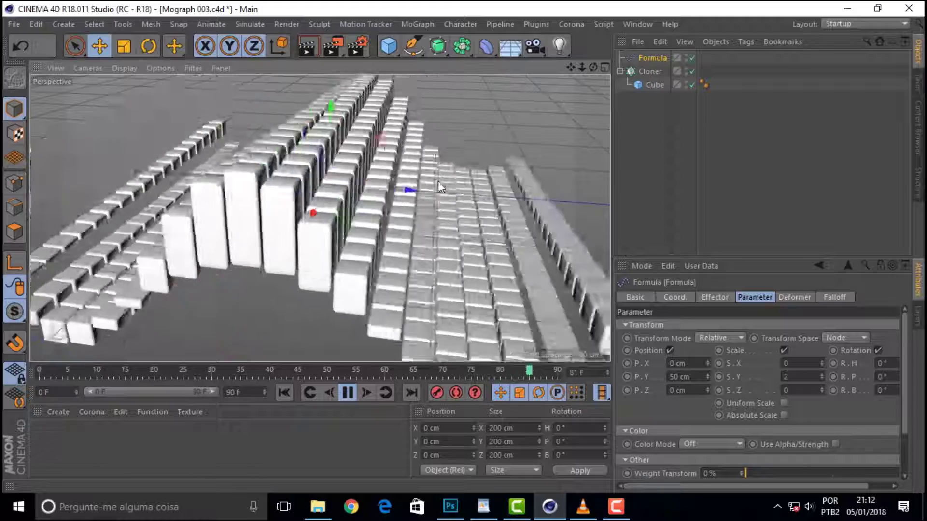
pyautogui.moveTo(594, 67); pyautogui.dragTo(552, 137)
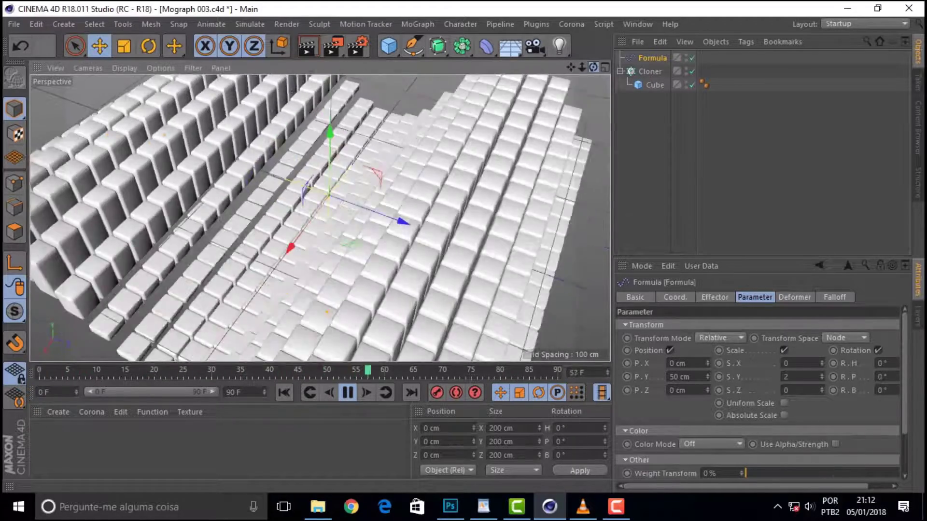